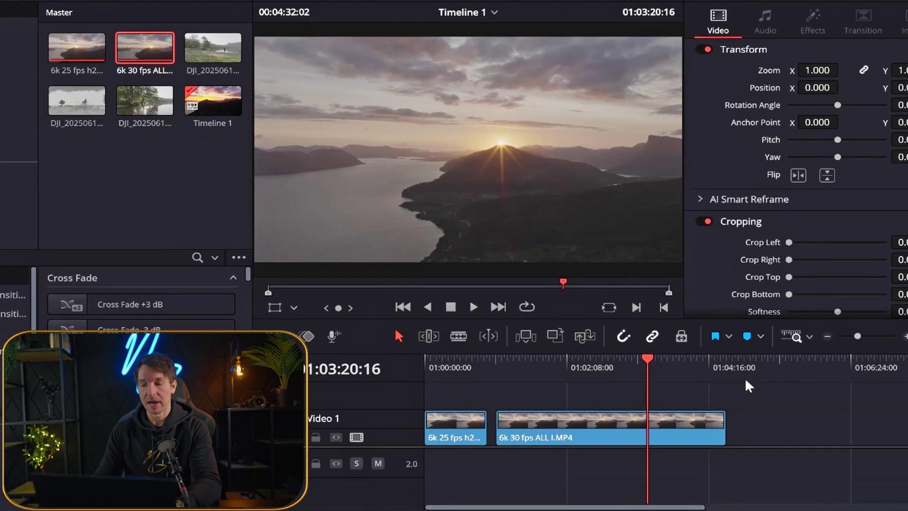
Select the 6k 30 fps ALL I clip and scrub through the first clip to test playback.
left_click(549, 432)
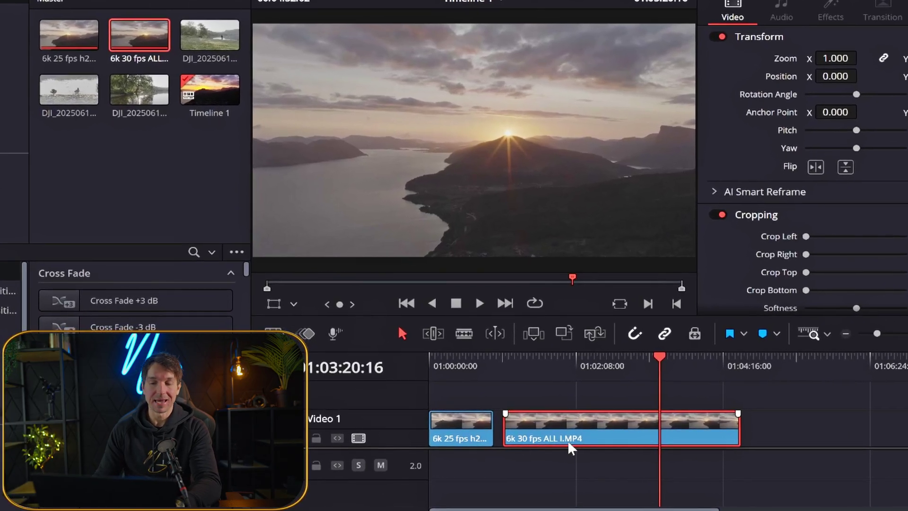
left_click(445, 369)
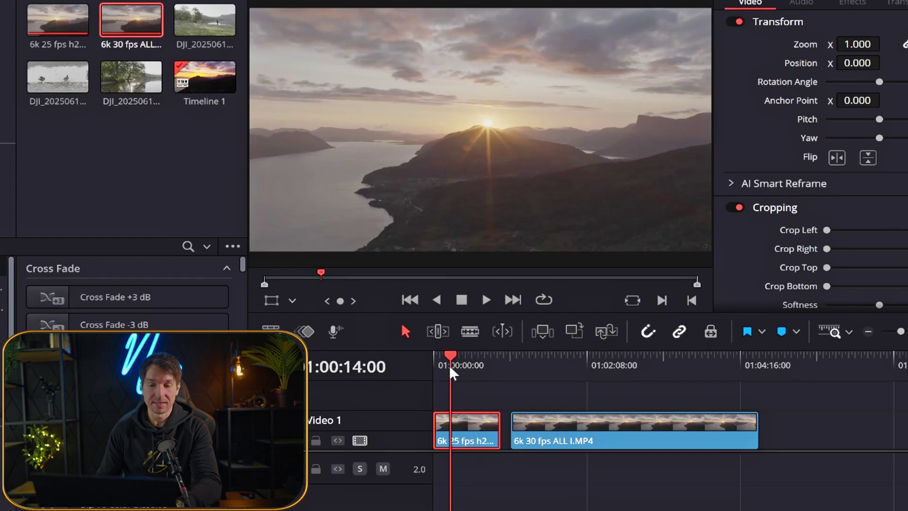
mouse_move(450, 365)
left_mouse_down()
mouse_move(482, 366)
mouse_move(461, 363)
left_mouse_up()
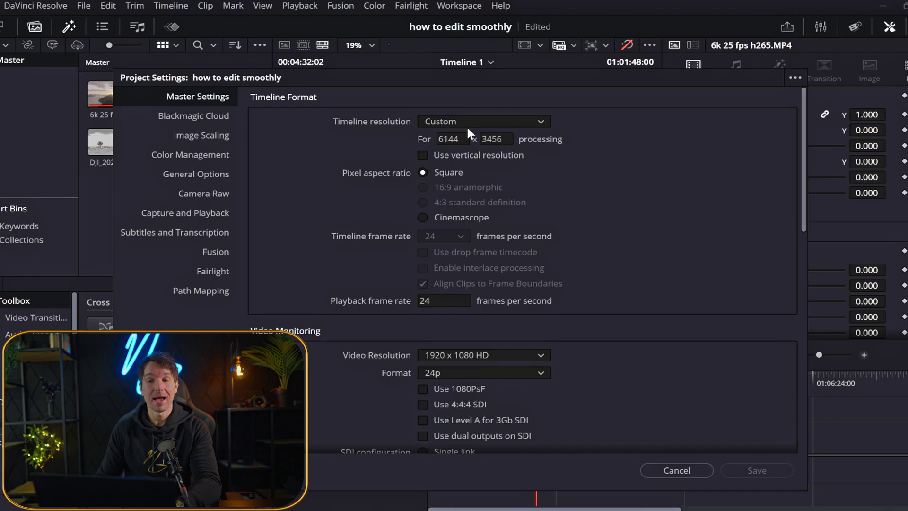
Set the timeline resolution to 1920 x 1080 HD, save, and scrub the clip again.
left_click(475, 121)
scroll(504, 177, "down", 3)
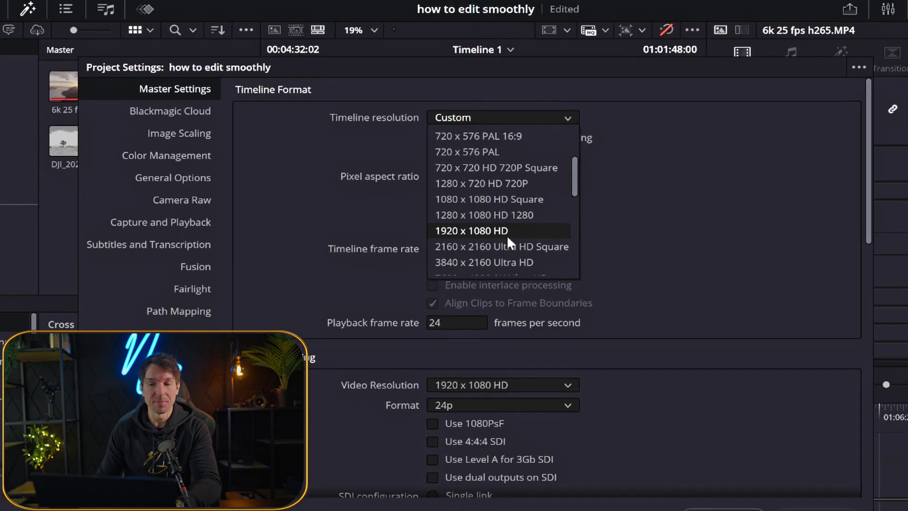
left_click(501, 241)
left_click(742, 454)
left_click_drag(471, 367, 447, 372)
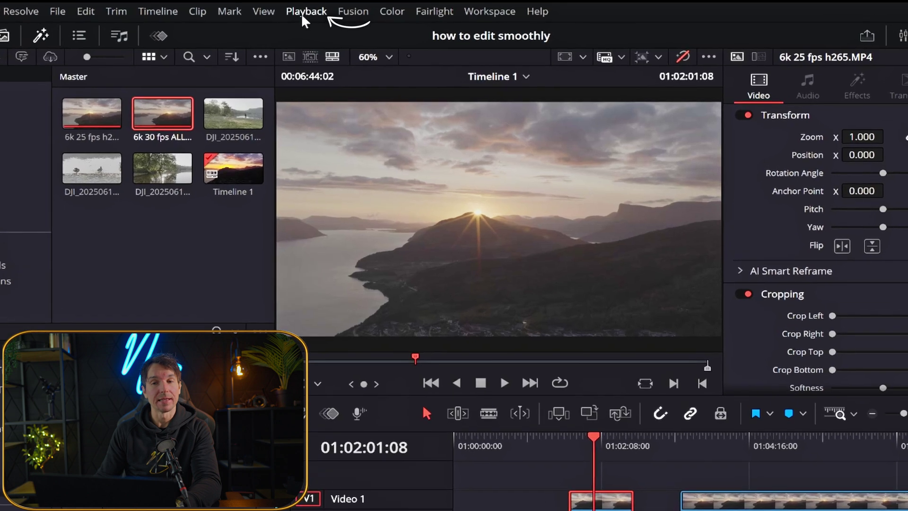
Set the render cache to Smart and scrub back over the cached clip.
left_click(308, 12)
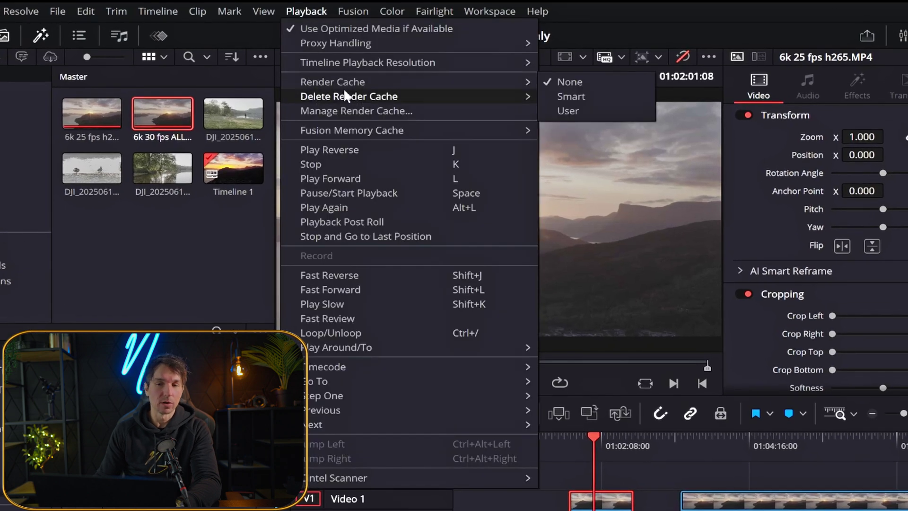
left_click(570, 97)
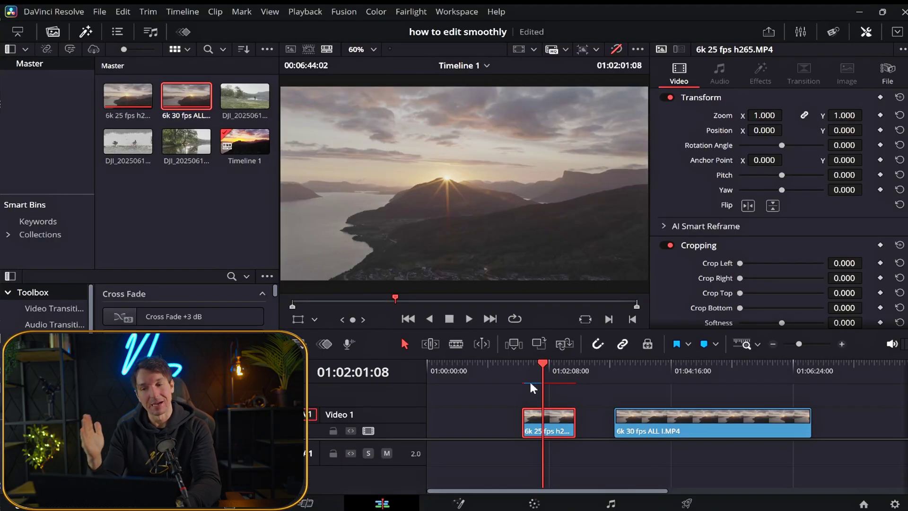
scroll(529, 379, "right", 2)
left_click_drag(504, 367, 478, 363)
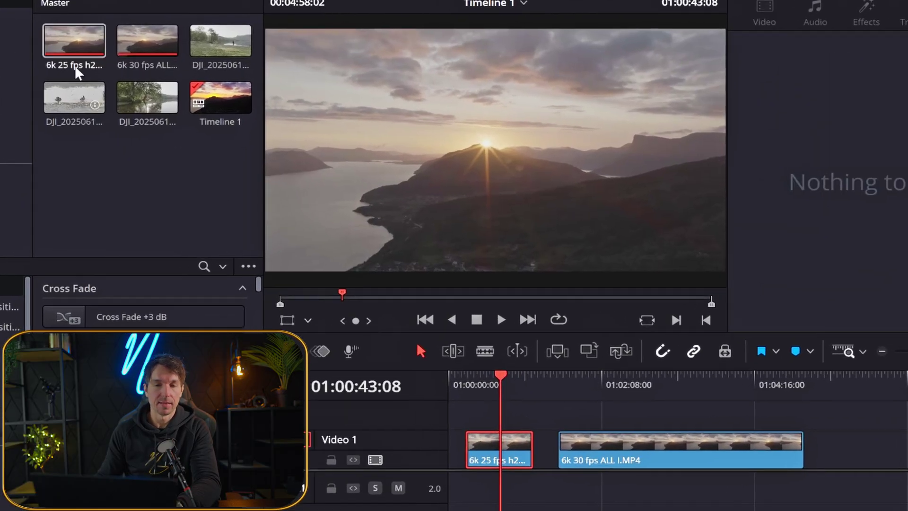
Select the 6k 25 fps clip in the media pool and bring up its context menu.
left_click(82, 29)
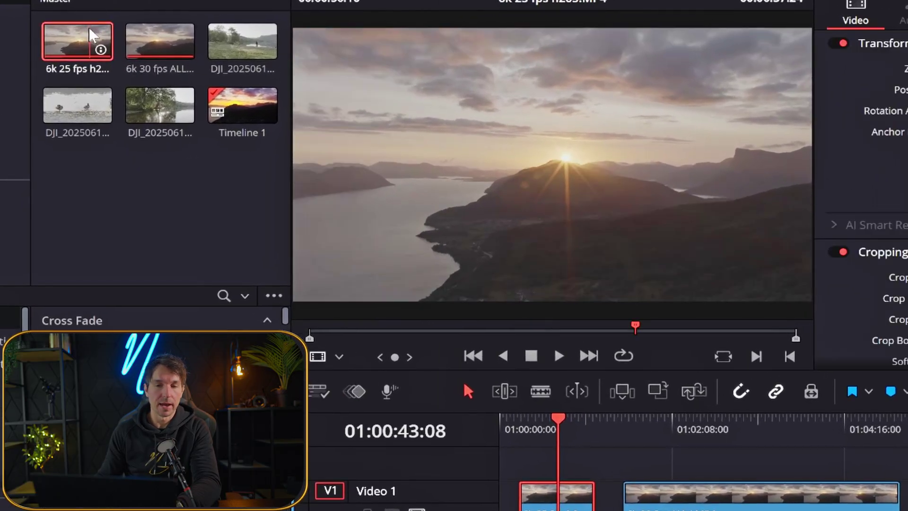
right_click(89, 27)
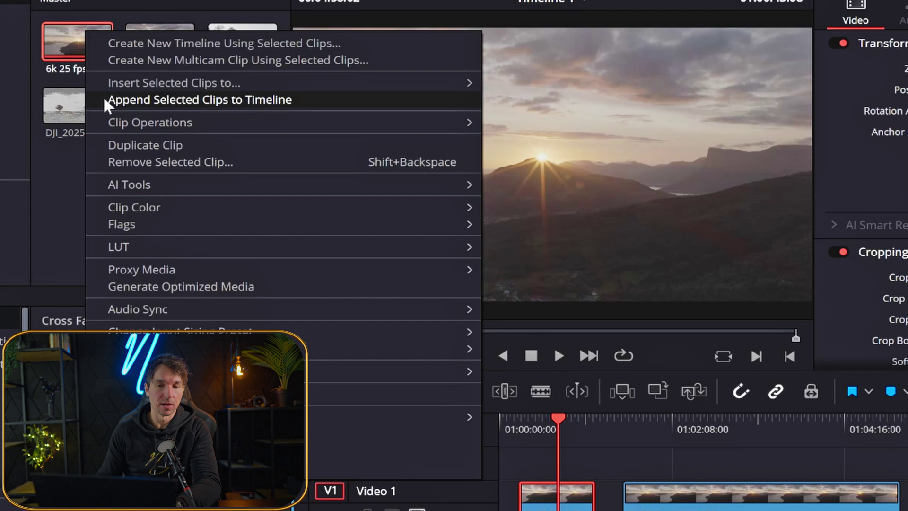
mouse_move(129, 250)
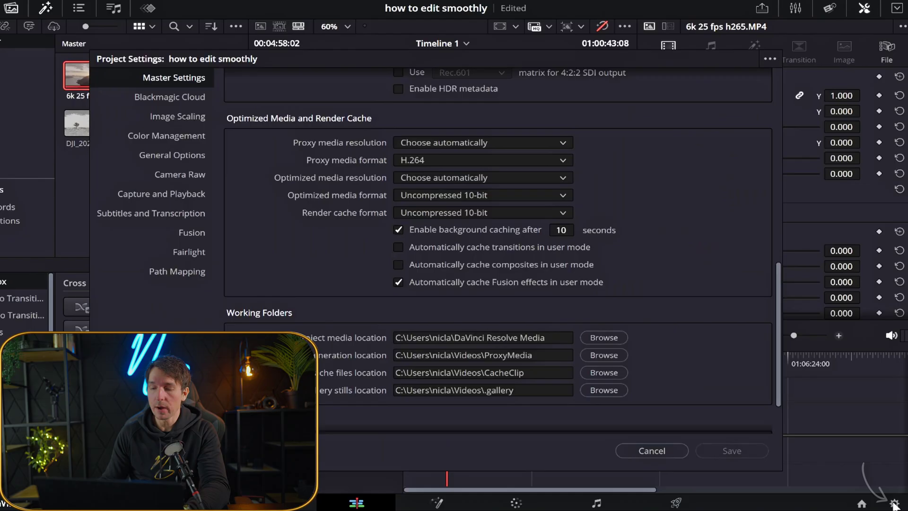
Scroll up and down through the Master Settings in Project Settings.
scroll(517, 157, "up", 5)
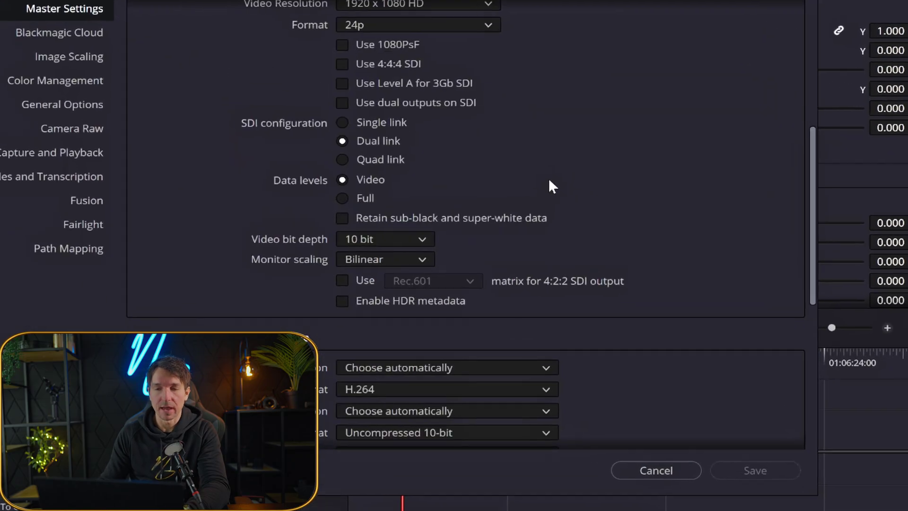
scroll(548, 184, "down", 7)
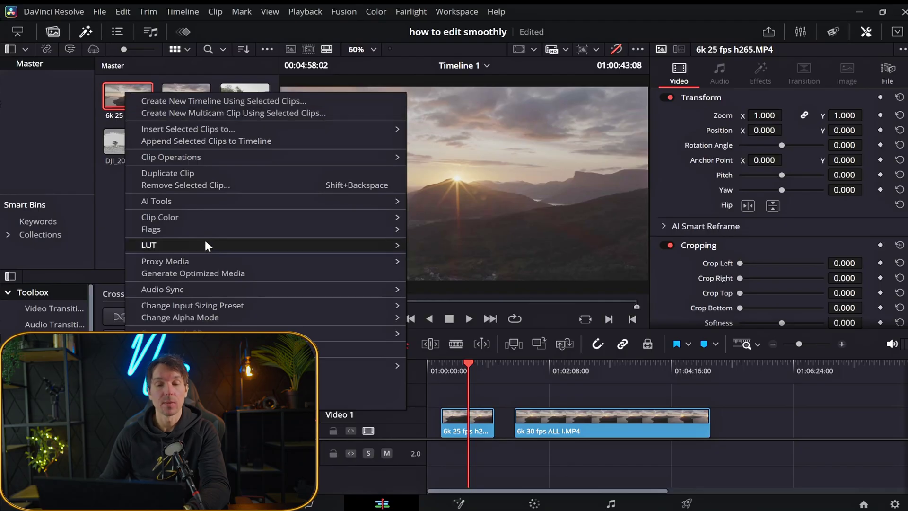
Generate proxy media for the 6k 25 fps clip from its Proxy Media menu.
mouse_move(231, 265)
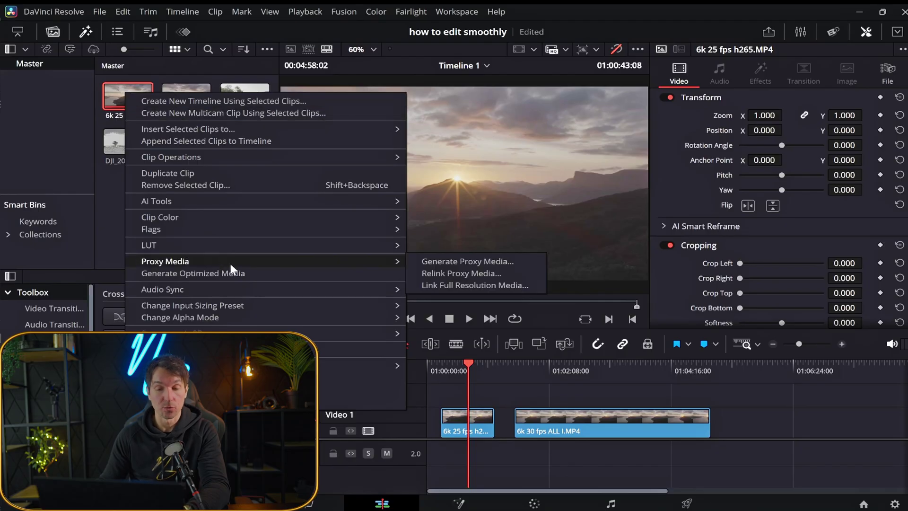
left_click(469, 263)
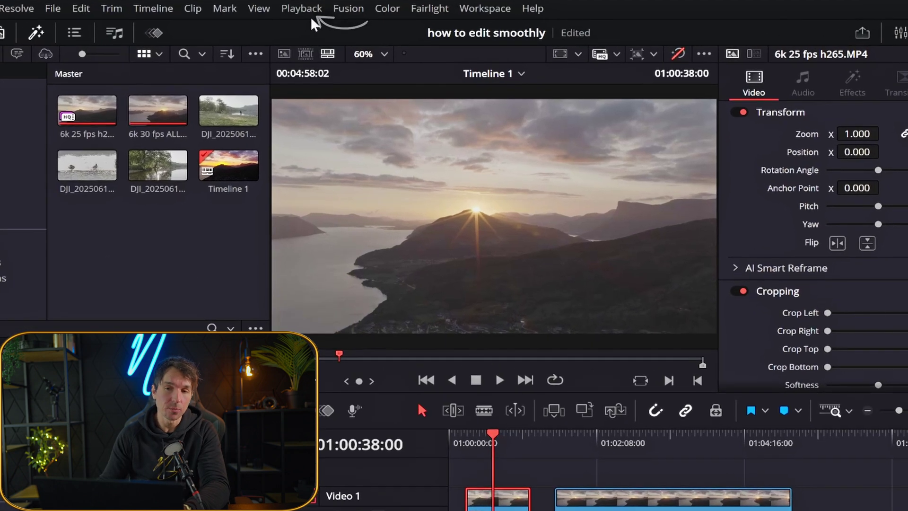
Set proxy handling to Prefer Proxies, scrub the clip, then toggle Bypass Color Grades on and off.
left_click(303, 9)
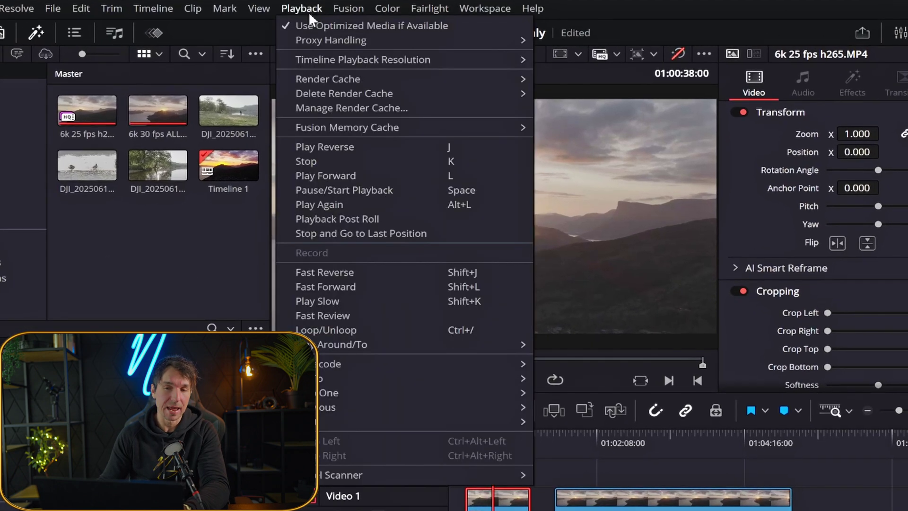
mouse_move(425, 41)
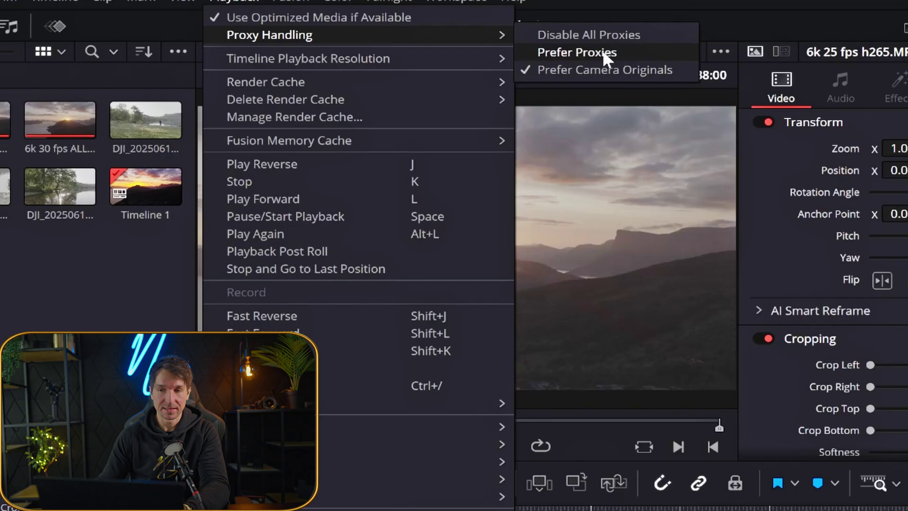
left_click(598, 53)
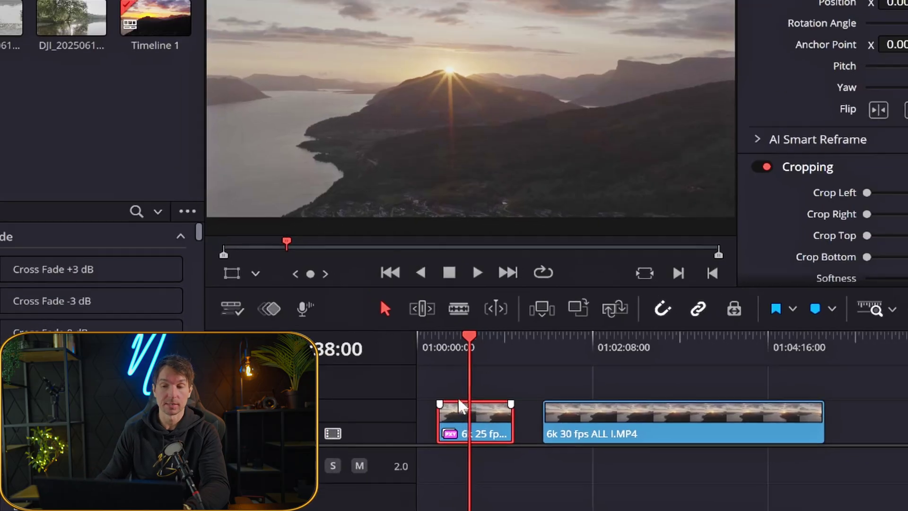
mouse_move(476, 372)
left_mouse_down()
mouse_move(455, 375)
mouse_move(466, 380)
mouse_move(479, 366)
mouse_move(455, 365)
mouse_move(483, 365)
mouse_move(454, 364)
mouse_move(479, 362)
left_mouse_up()
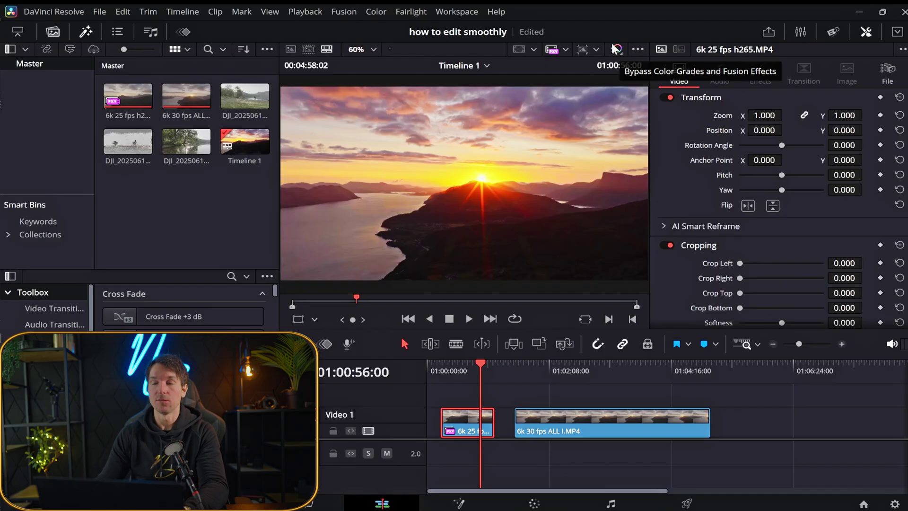
left_click(614, 49)
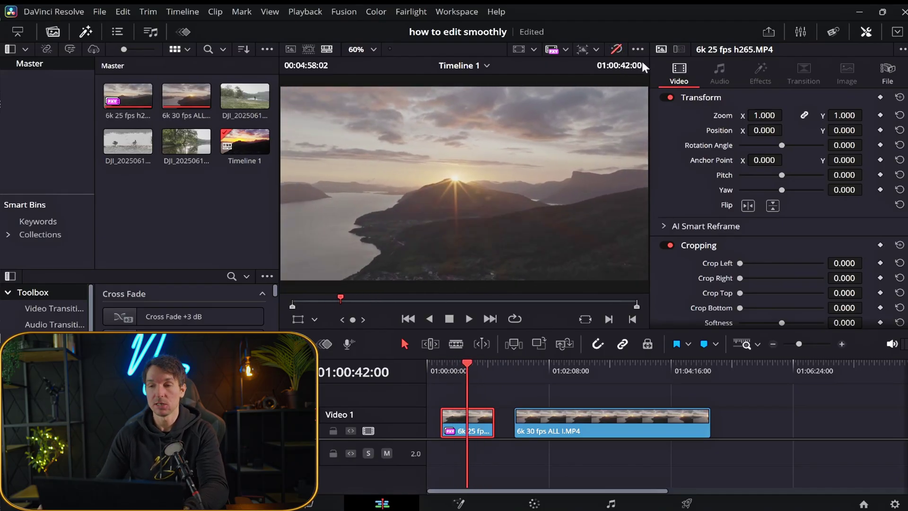
key("shift+d")
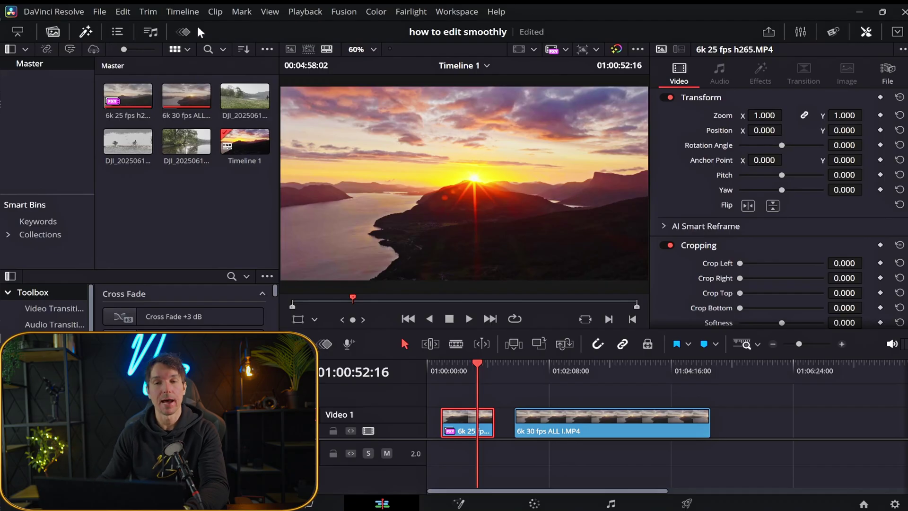
Set timeline playback resolution to Quarter, preview full screen, then scrub the first clip.
left_click(305, 13)
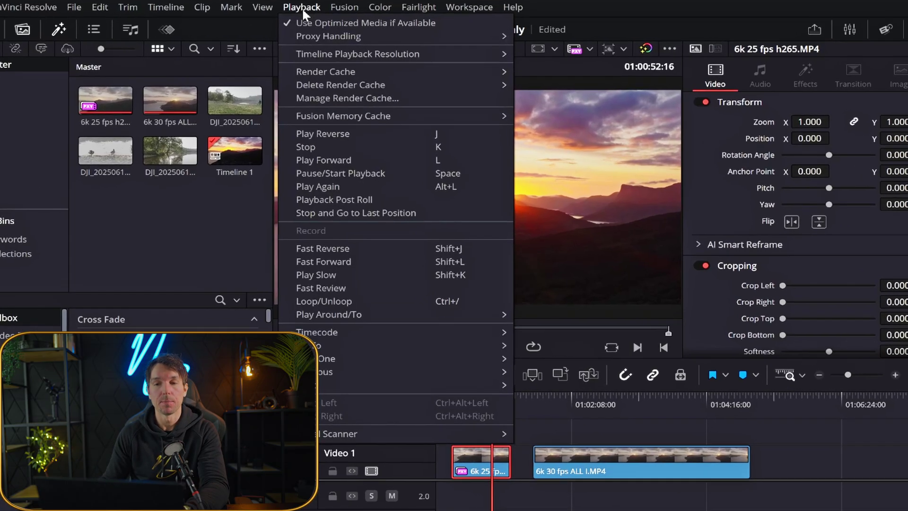
mouse_move(355, 54)
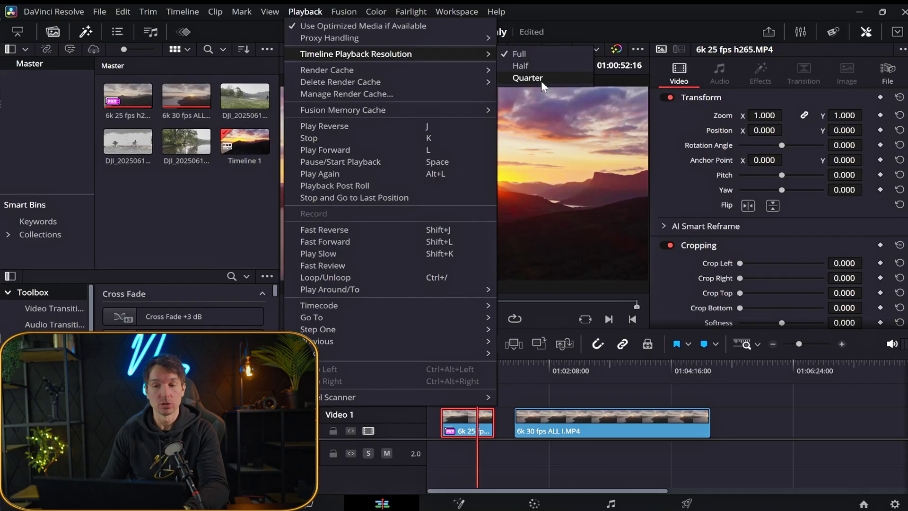
left_click(541, 78)
key("p")
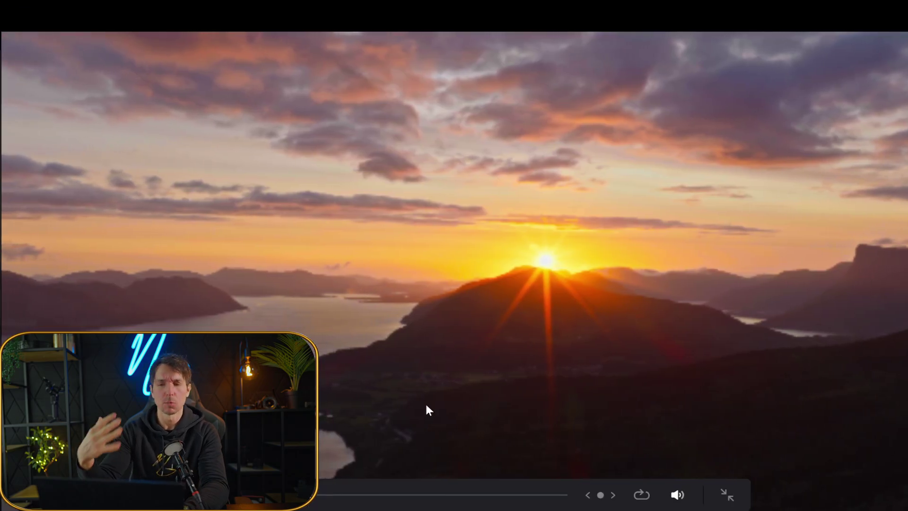
key("p")
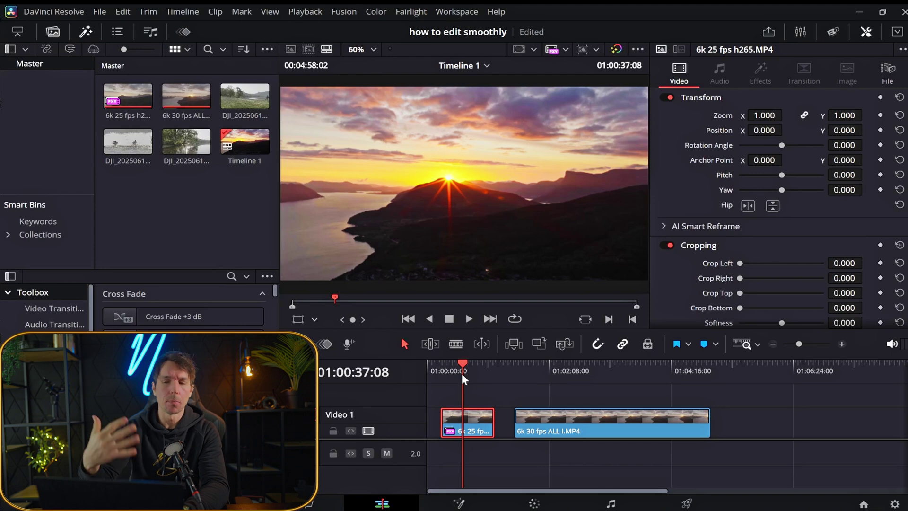
left_click_drag(461, 373, 452, 374)
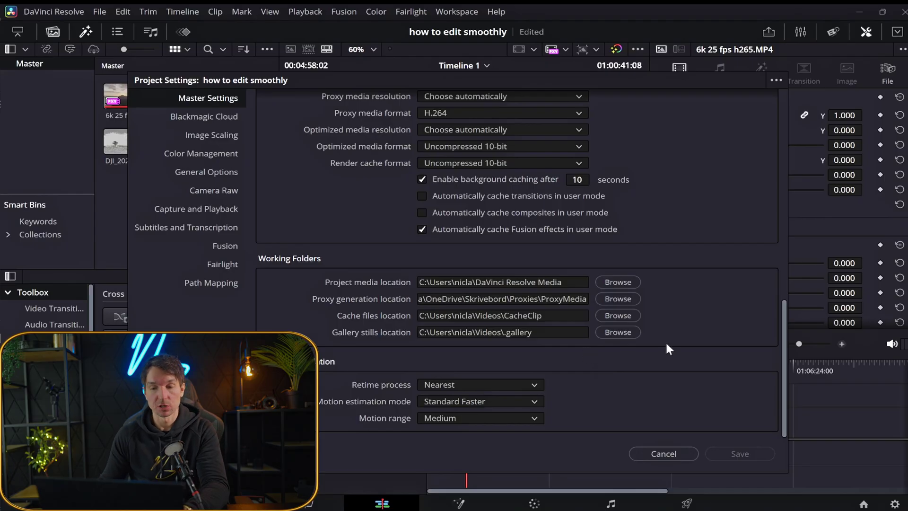
In Optimized Media and Render Cache, keep proxy media resolution on Choose automatically.
scroll(631, 319, "up", 6)
scroll(627, 319, "down", 4)
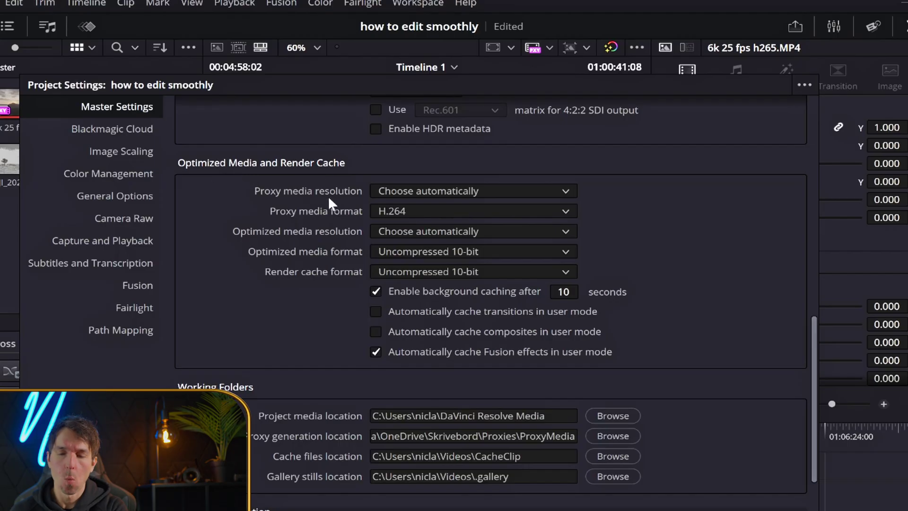
left_click(490, 191)
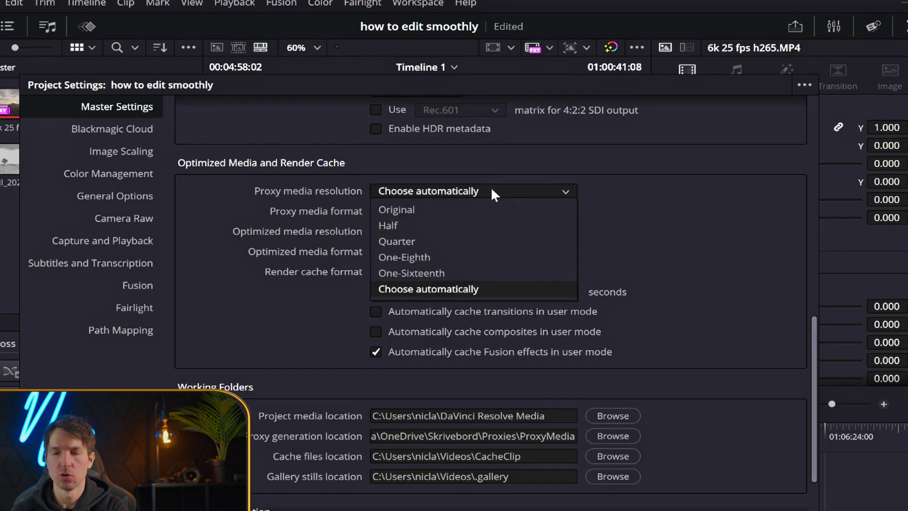
left_click(488, 186)
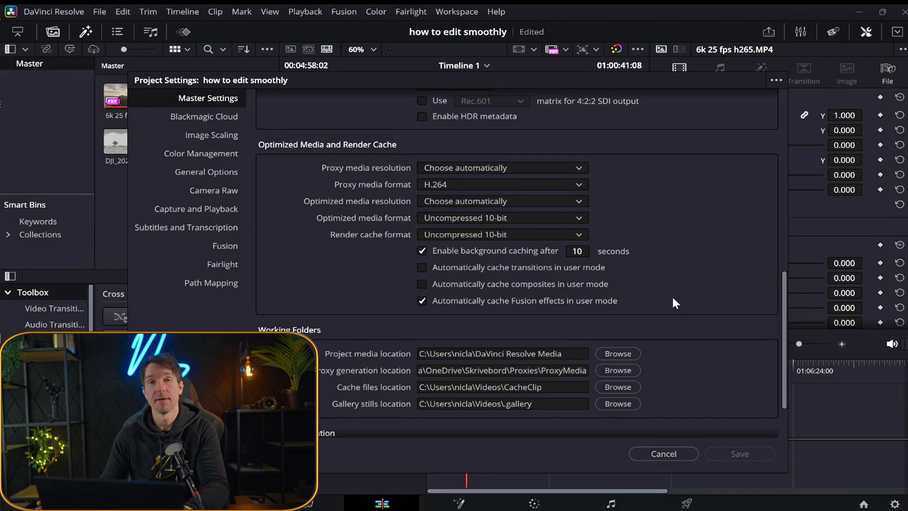
Cancel Project Settings, discarding any changes.
left_click(676, 454)
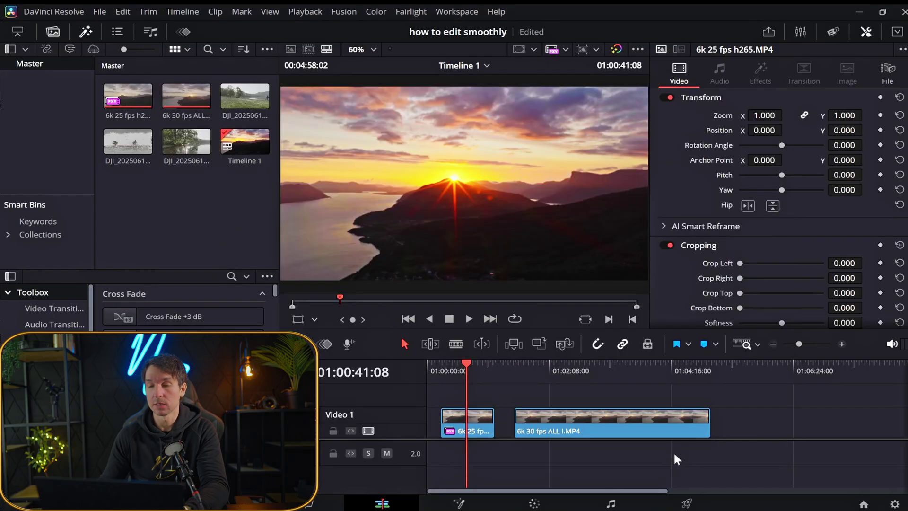